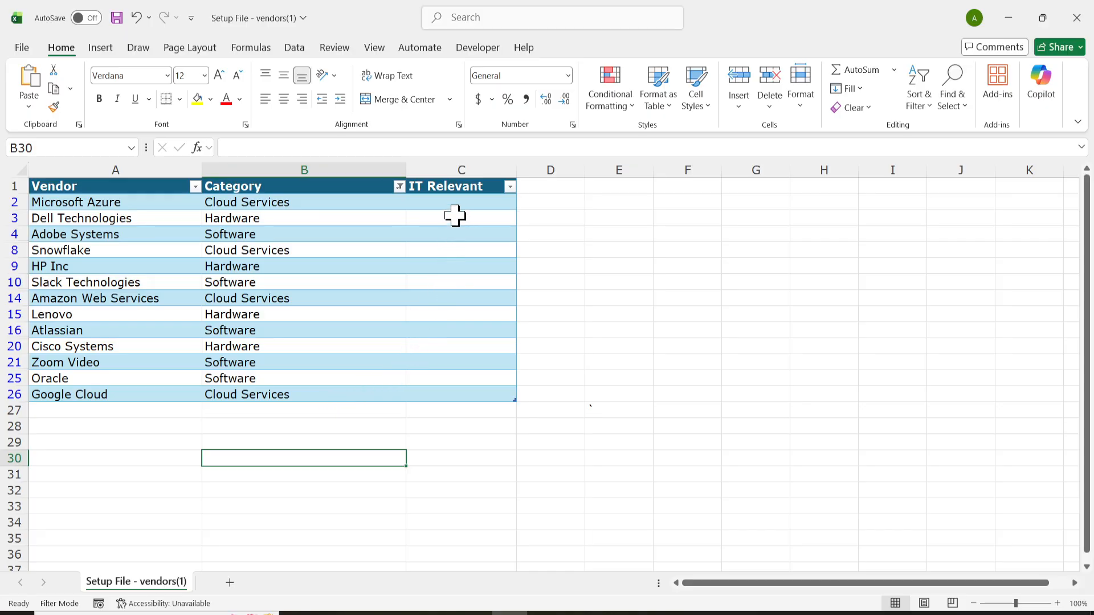
Enter Yes in the IT Relevant cells for Microsoft Azure and Dell Technologies in the filtered table.
{"action": "left_click", "coordinate": [463, 166]}
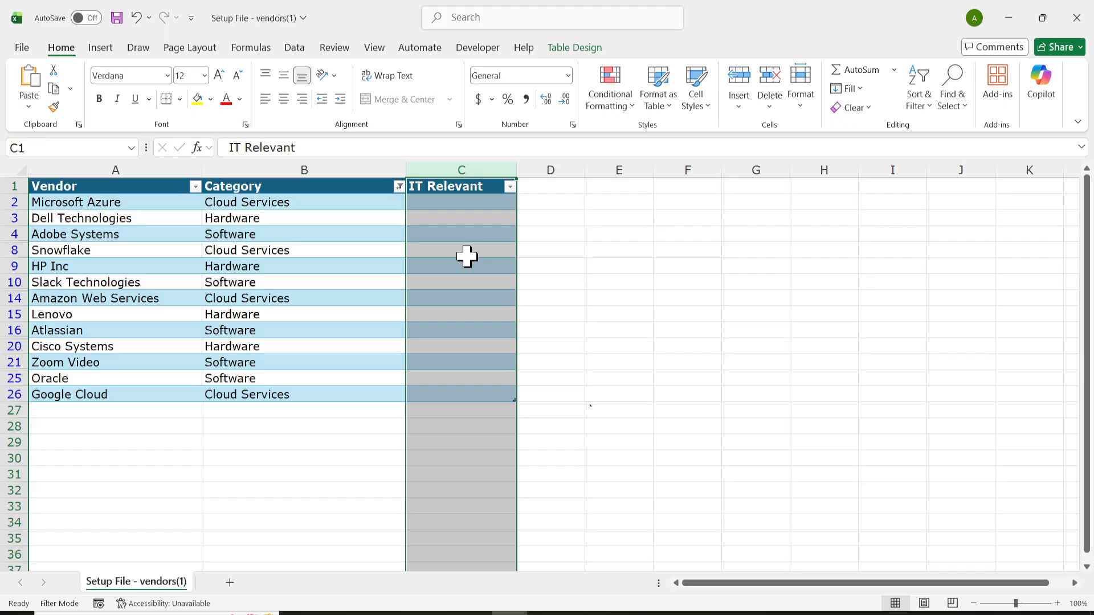
{"action": "left_click_drag", "start_coordinate": [340, 201], "coordinate": [335, 403]}
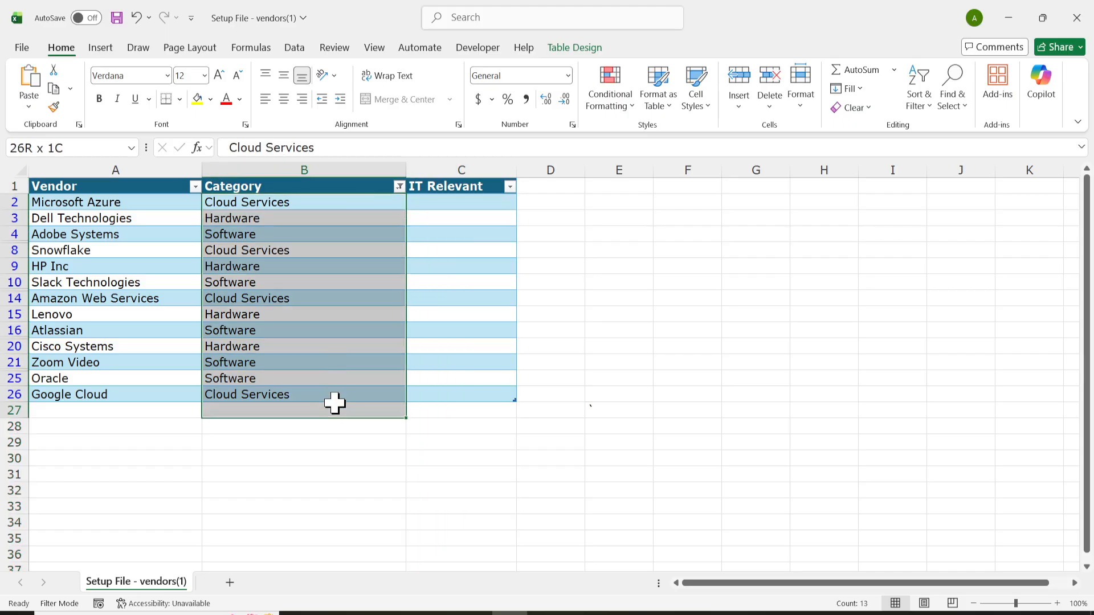
{"action": "left_click", "coordinate": [462, 203]}
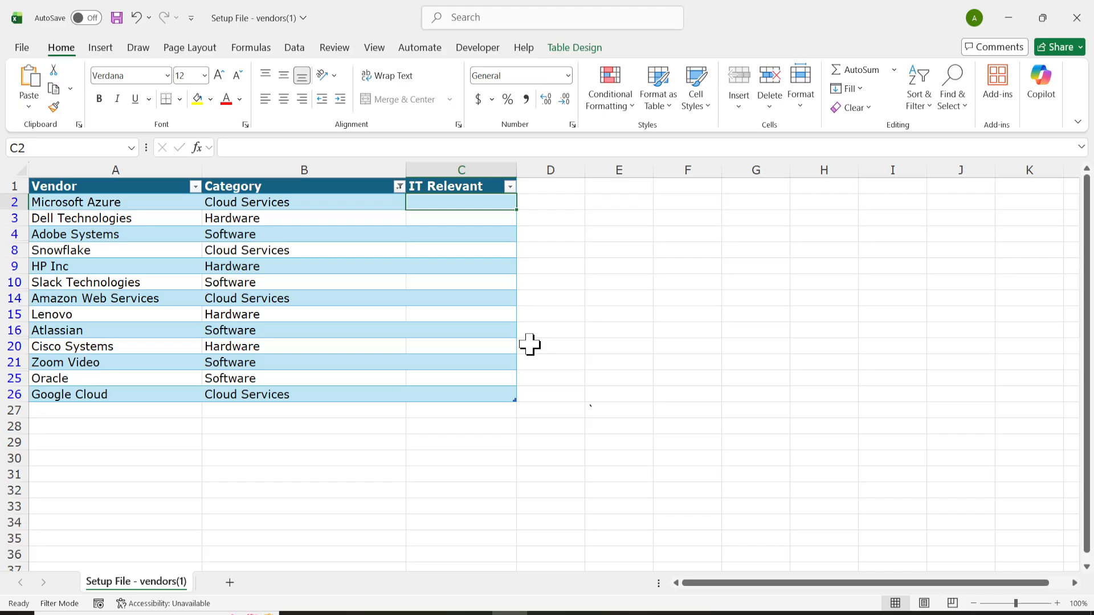
{"action": "type", "text": "Yes"}
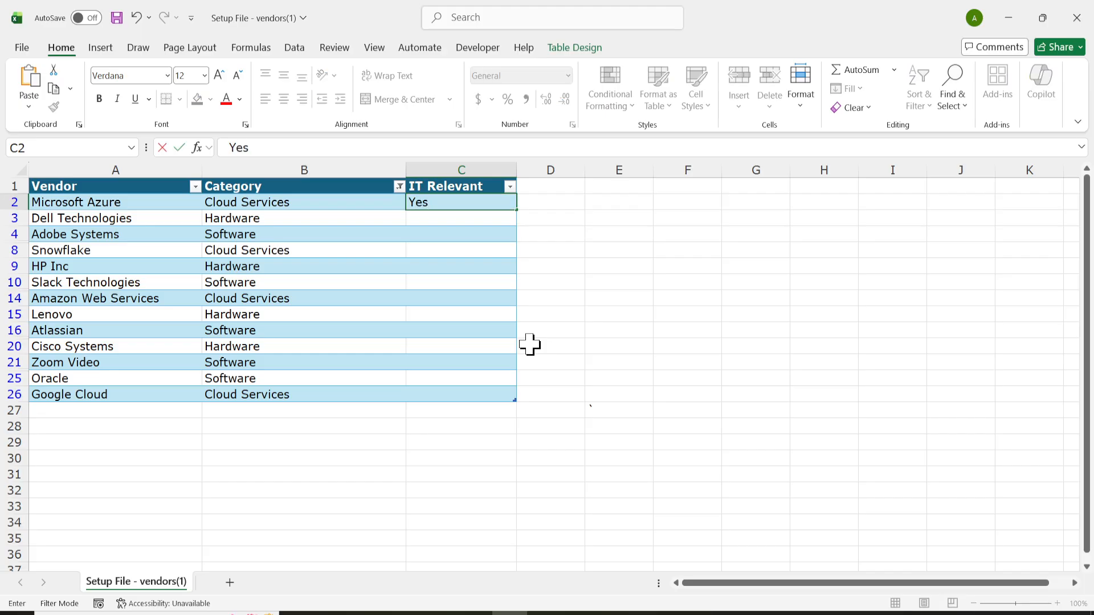
{"action": "key", "text": "Return"}
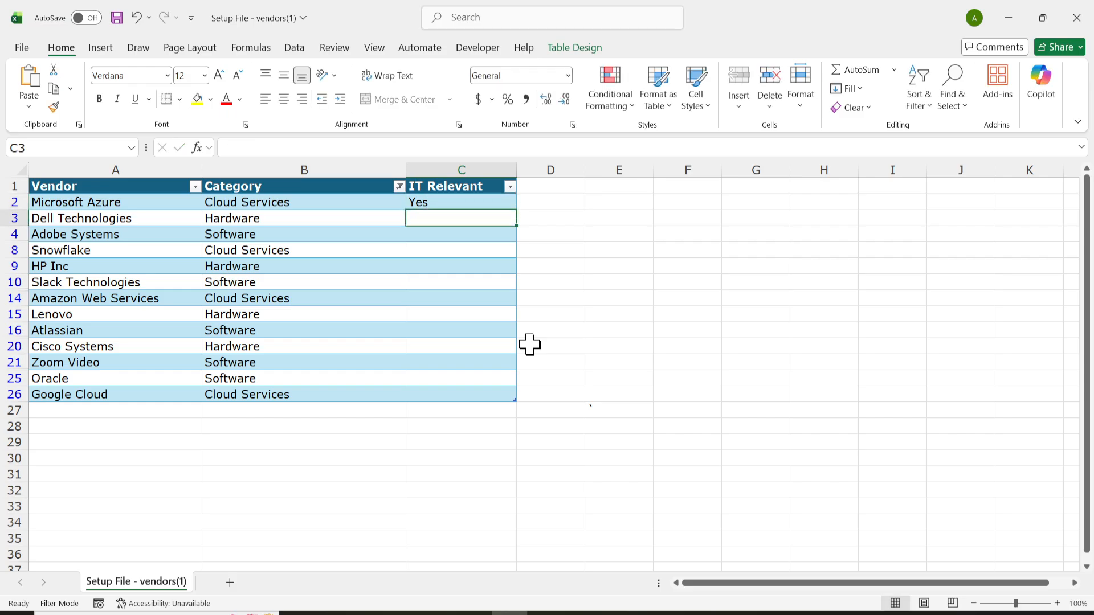
{"action": "type", "text": "Yes"}
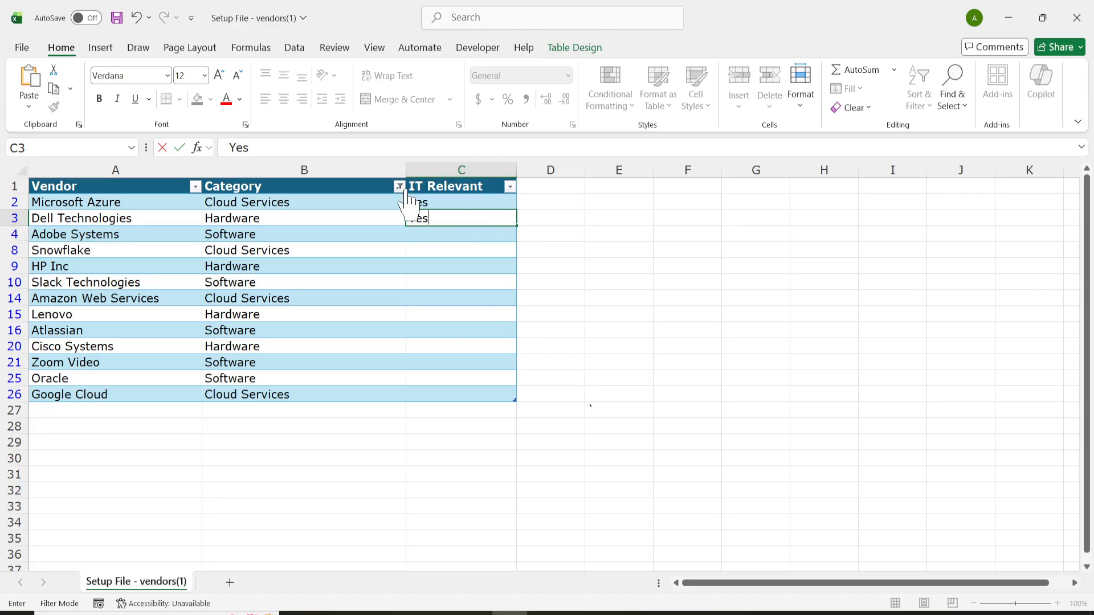
{"action": "key", "text": "Return"}
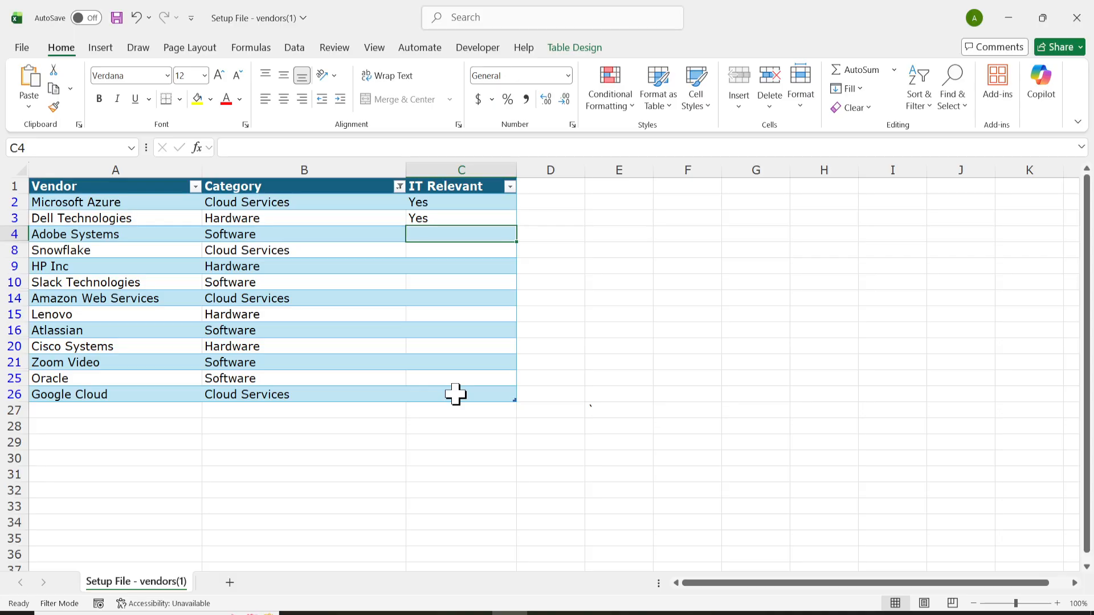
Flash Fill the remaining visible IT Relevant cells with Yes.
{"action": "key", "text": "ctrl+e"}
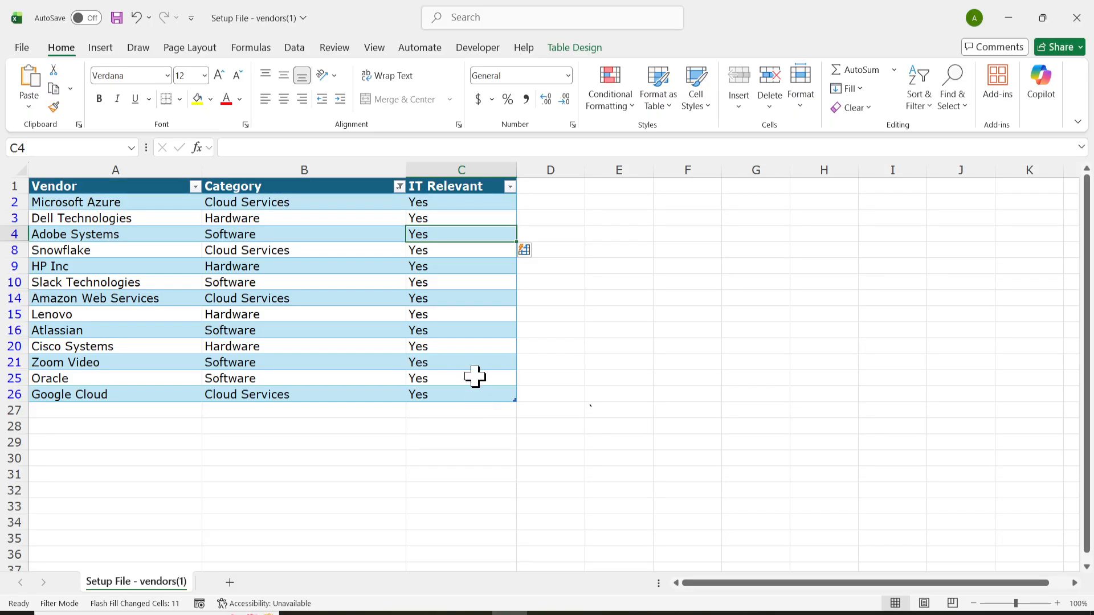
{"action": "left_click_drag", "start_coordinate": [460, 205], "coordinate": [456, 391]}
{"action": "left_click", "coordinate": [463, 453]}
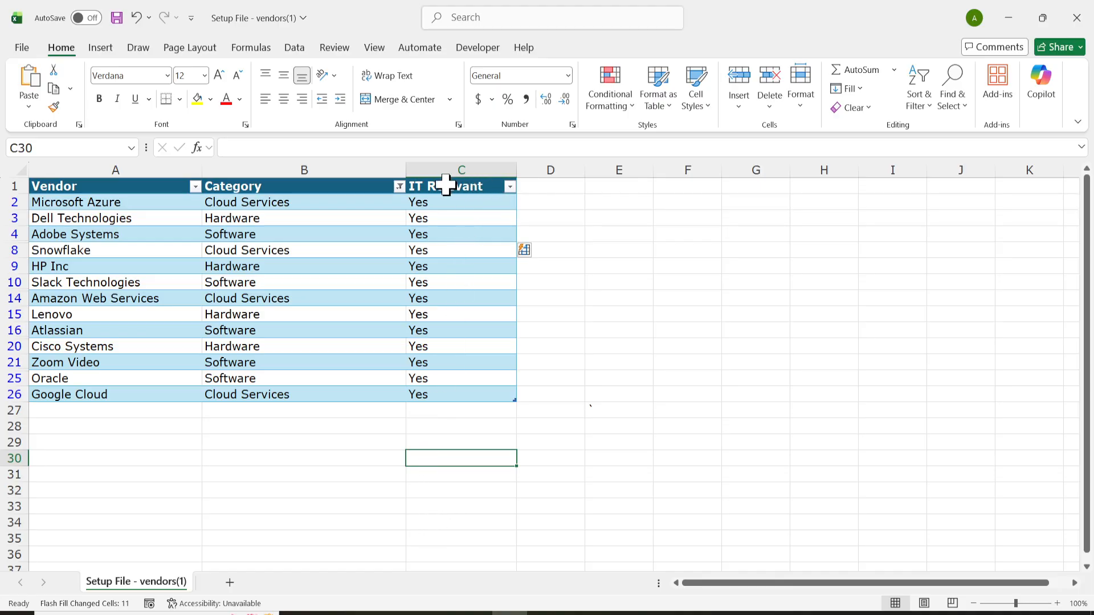
Filter the Category column to show only Hotel, Legal Services and Logistics vendors.
{"action": "left_click", "coordinate": [399, 187]}
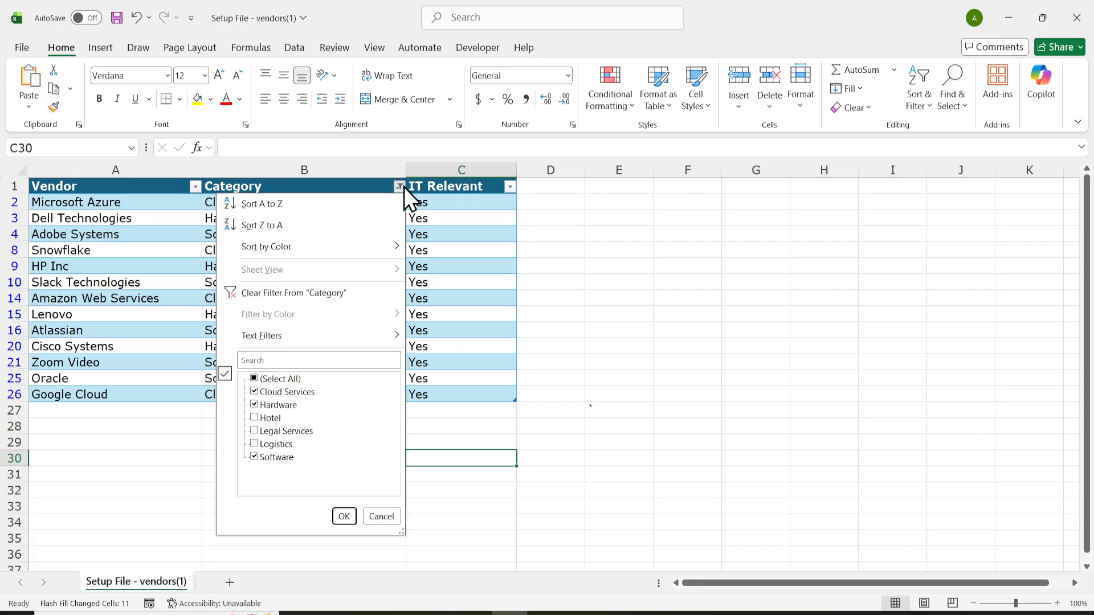
{"action": "left_click", "coordinate": [254, 377]}
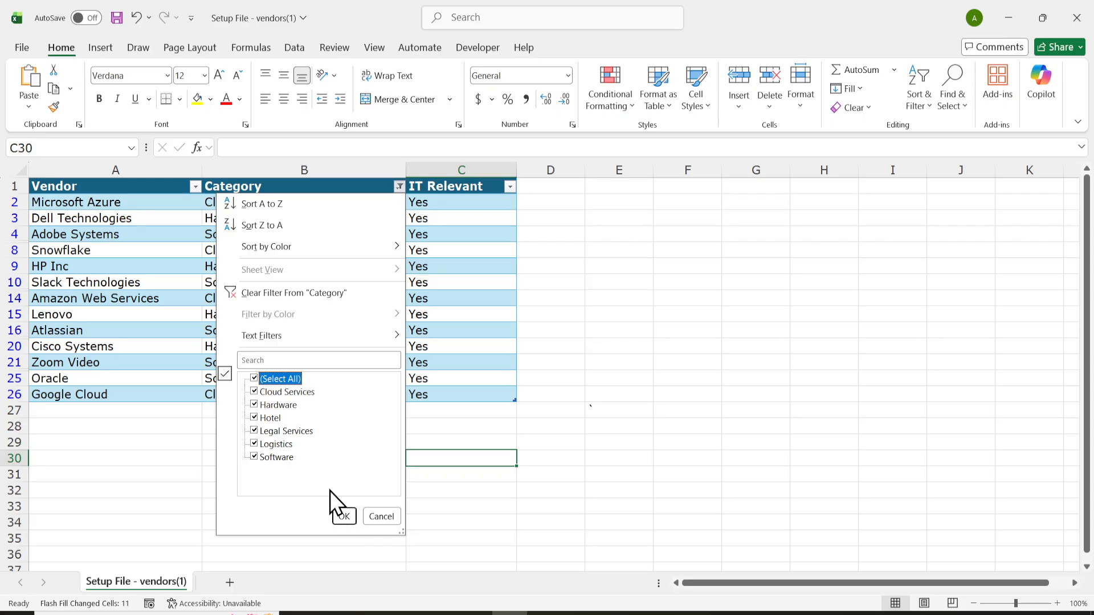
{"action": "left_click", "coordinate": [255, 393]}
{"action": "left_click", "coordinate": [254, 457]}
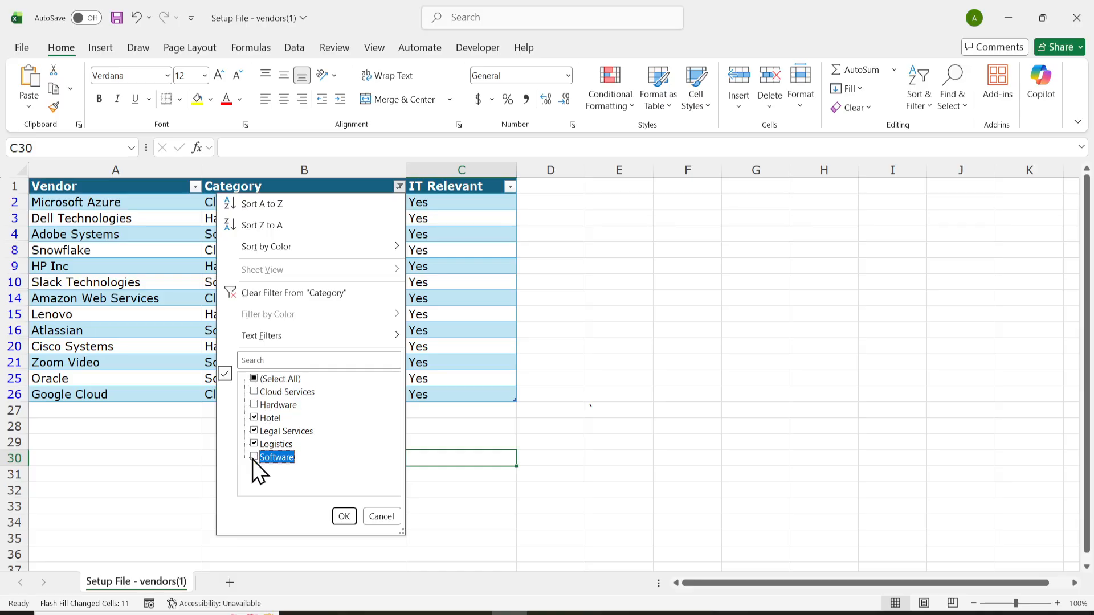
{"action": "left_click", "coordinate": [343, 516]}
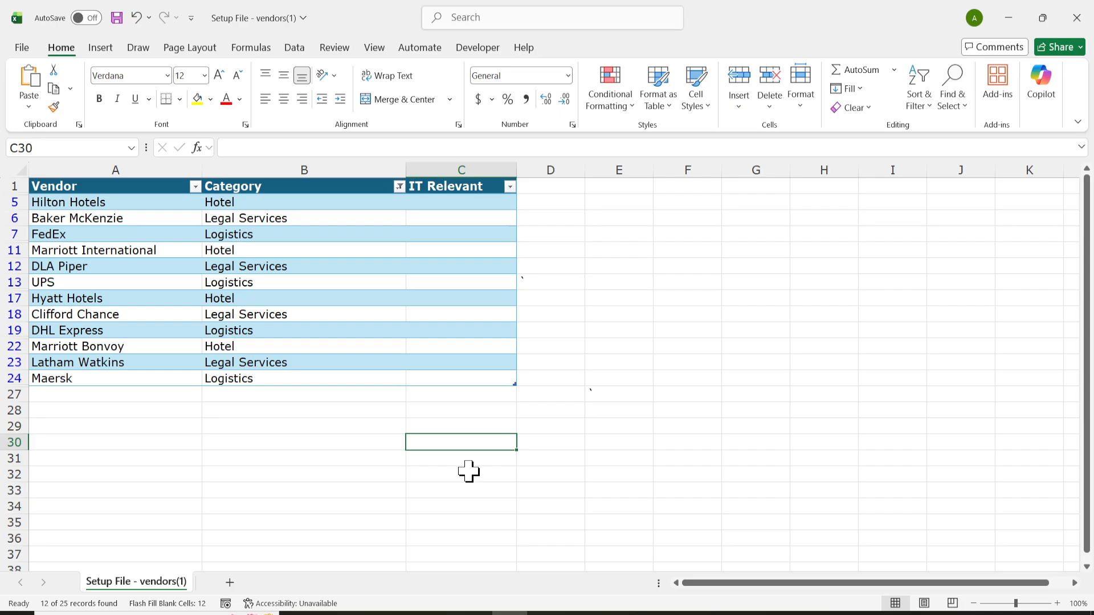
Enter No in the IT Relevant cell for Hilton Hotels.
{"action": "left_click", "coordinate": [487, 204]}
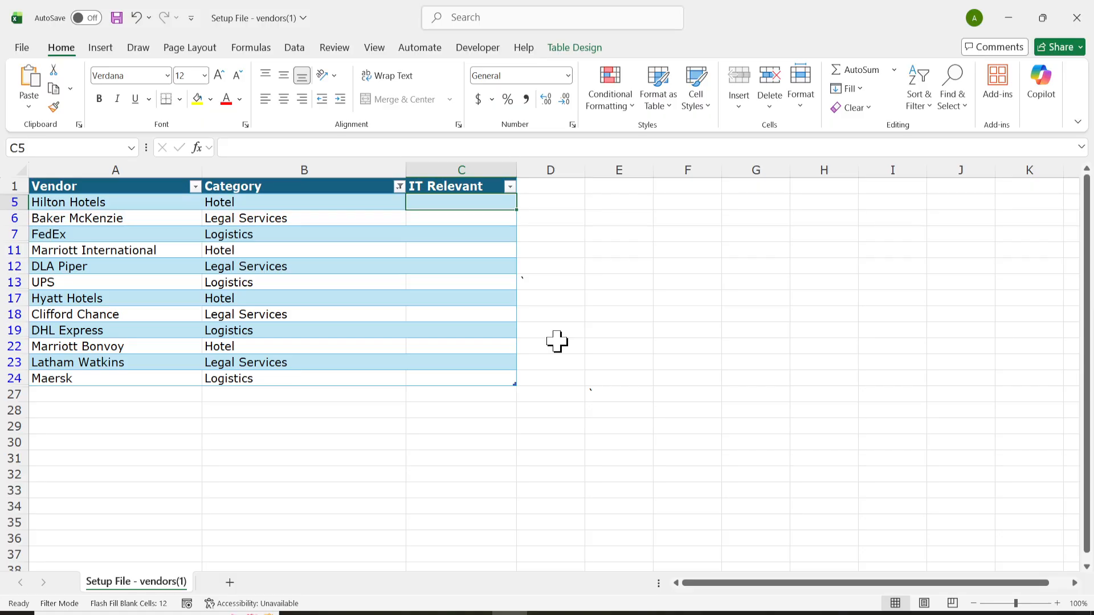
{"action": "type", "text": "N"}
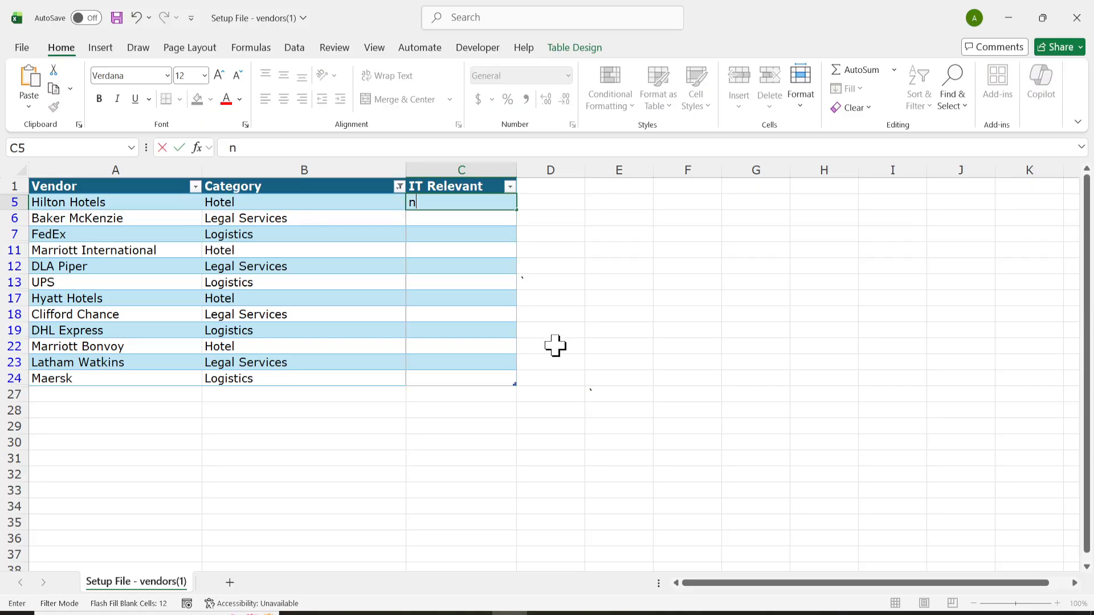
{"action": "key", "text": "BackSpace"}
{"action": "type", "text": "No"}
{"action": "key", "text": "Return"}
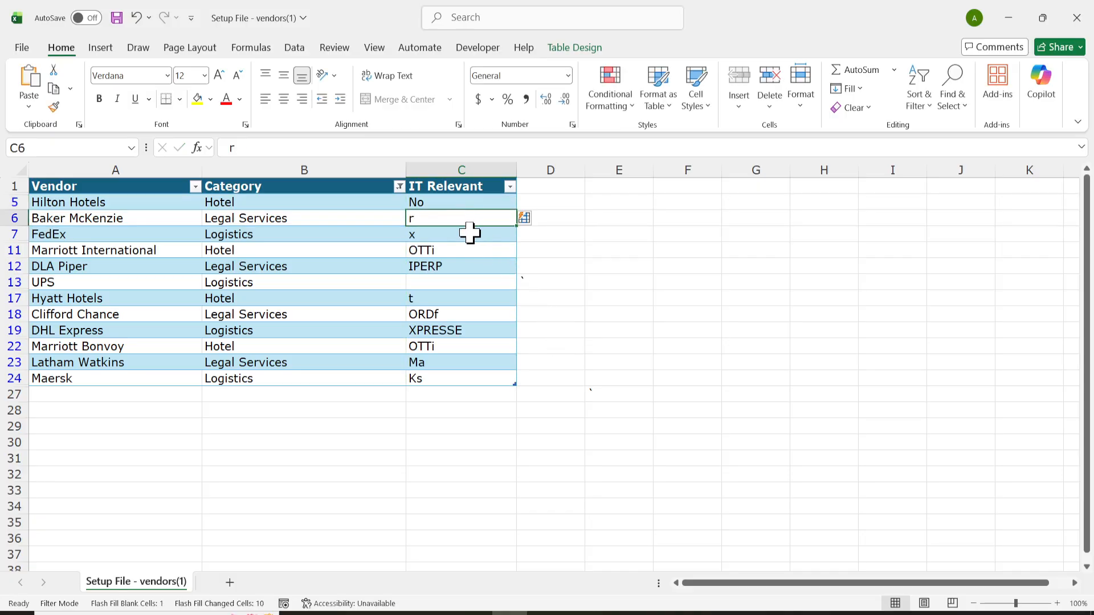
Undo the unwanted automatic fill in the IT Relevant column.
{"action": "left_click", "coordinate": [667, 306]}
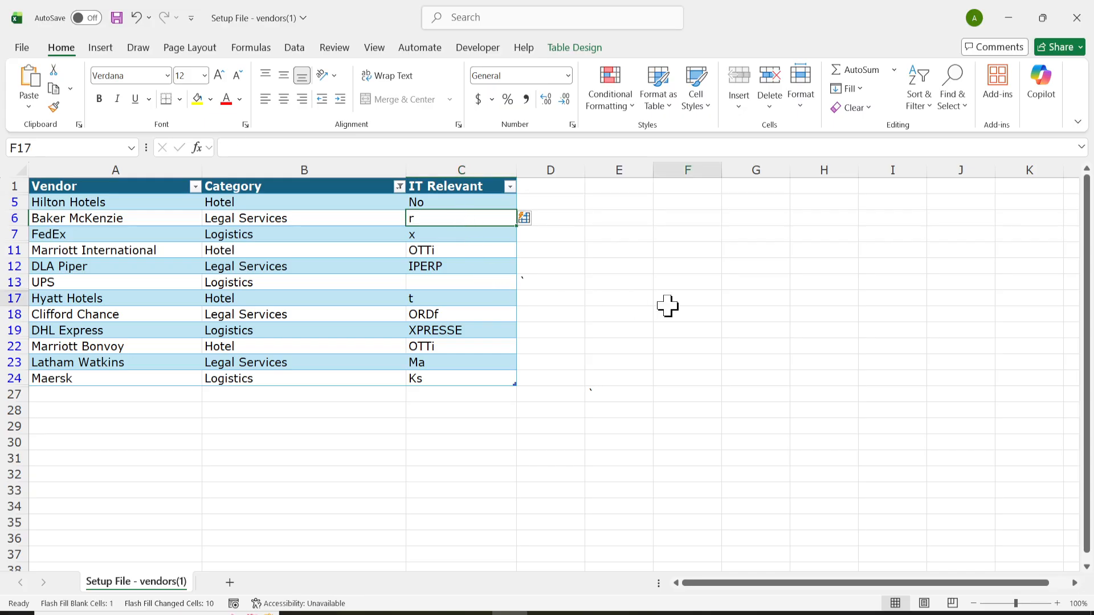
{"action": "double_click", "coordinate": [448, 218]}
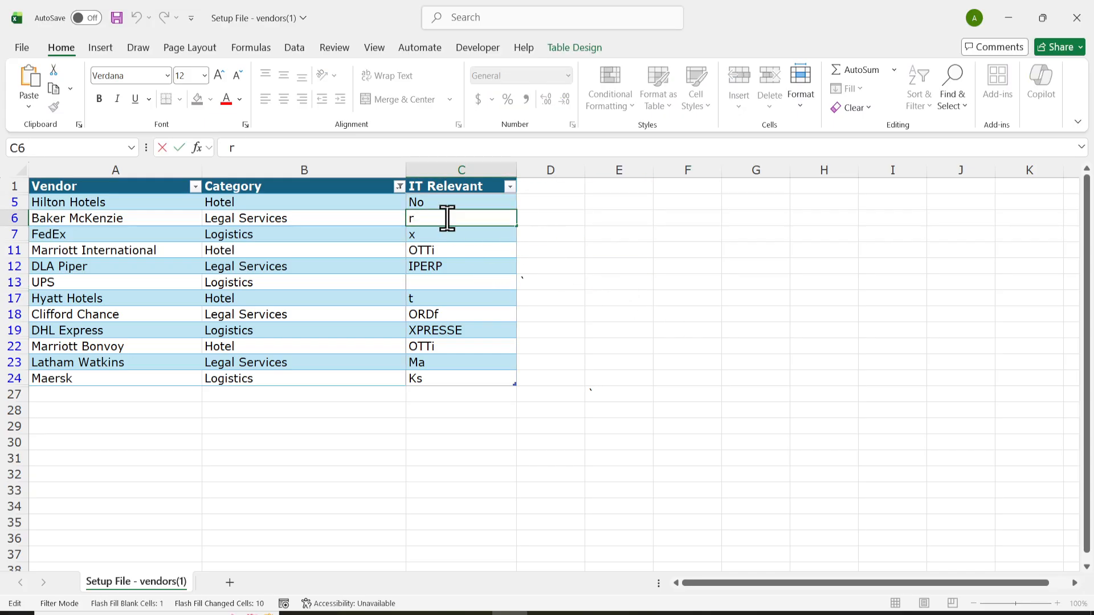
{"action": "left_click", "coordinate": [530, 219]}
{"action": "left_click", "coordinate": [497, 214]}
{"action": "key", "text": "ctrl+z"}
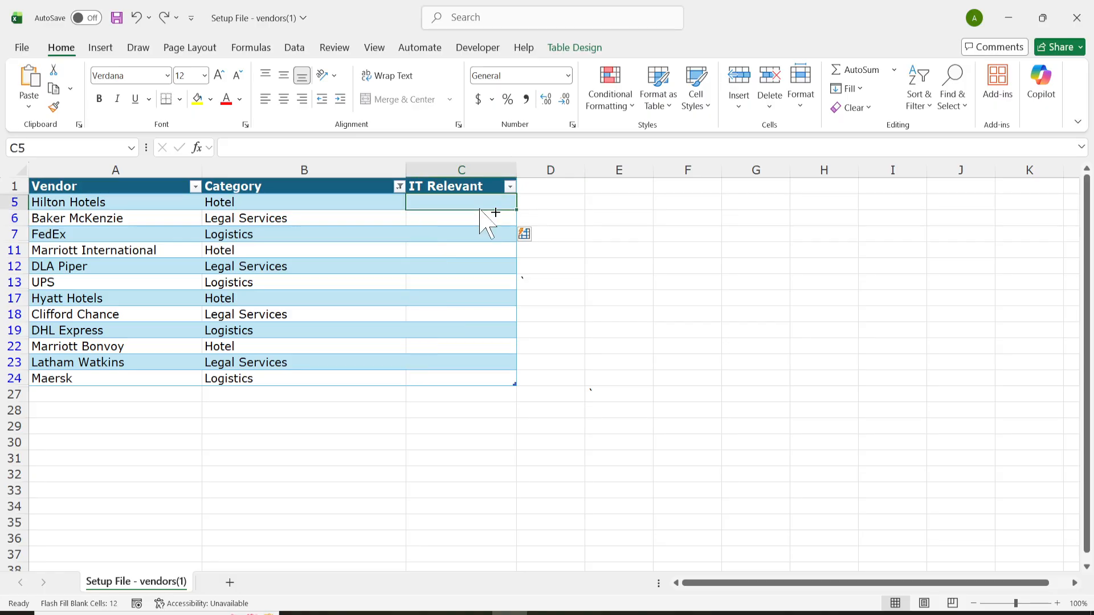
Enter No in the IT Relevant cells for Hilton Hotels and Baker McKenzie, filling the column with No.
{"action": "type", "text": "No"}
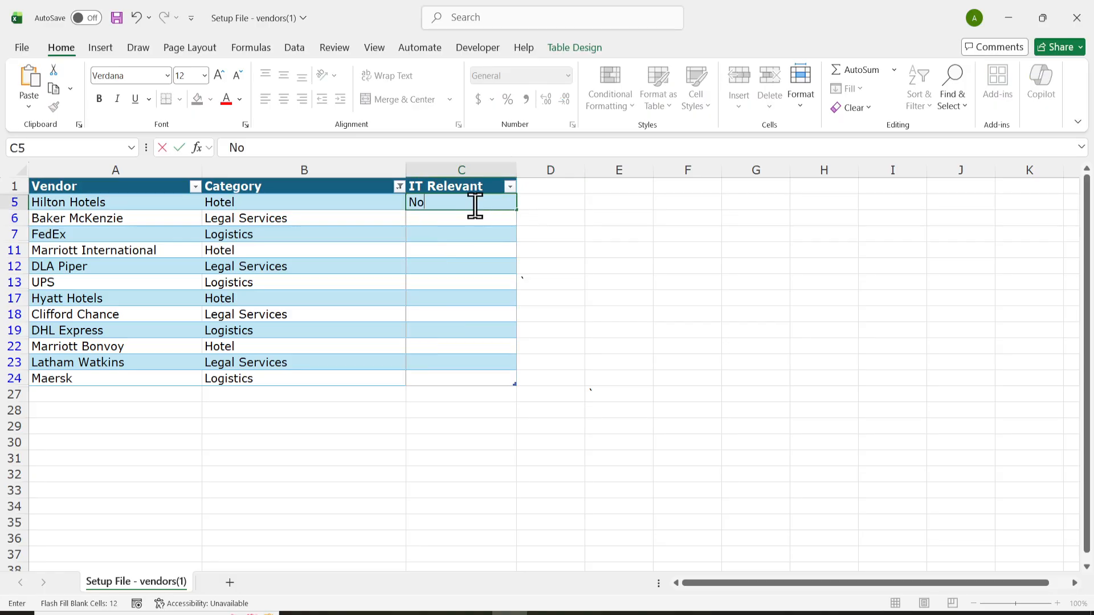
{"action": "key", "text": "Return"}
{"action": "type", "text": "No"}
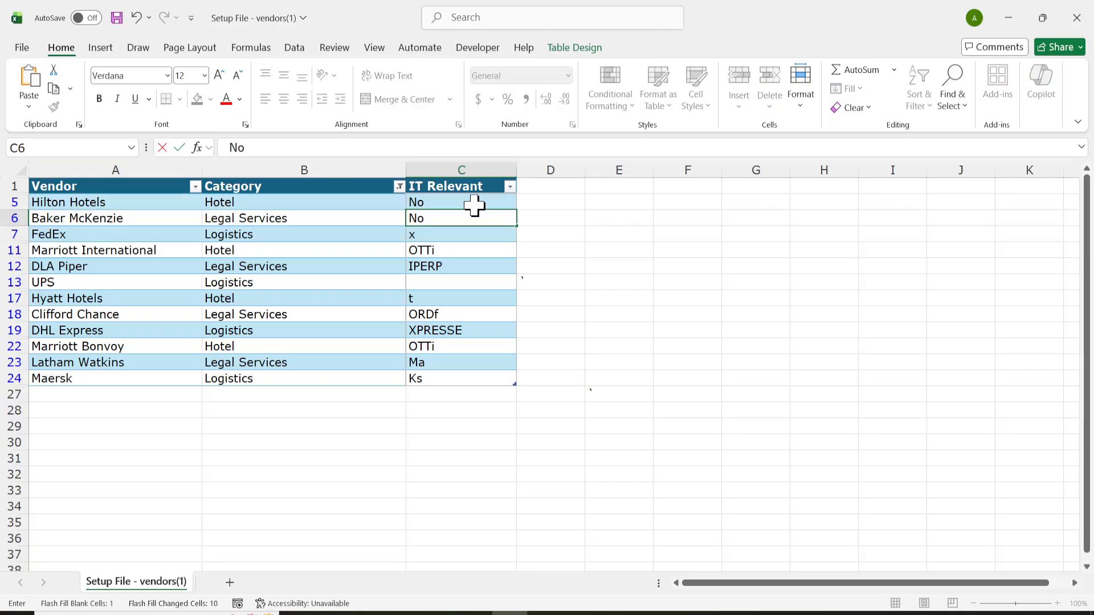
{"action": "key", "text": "Return"}
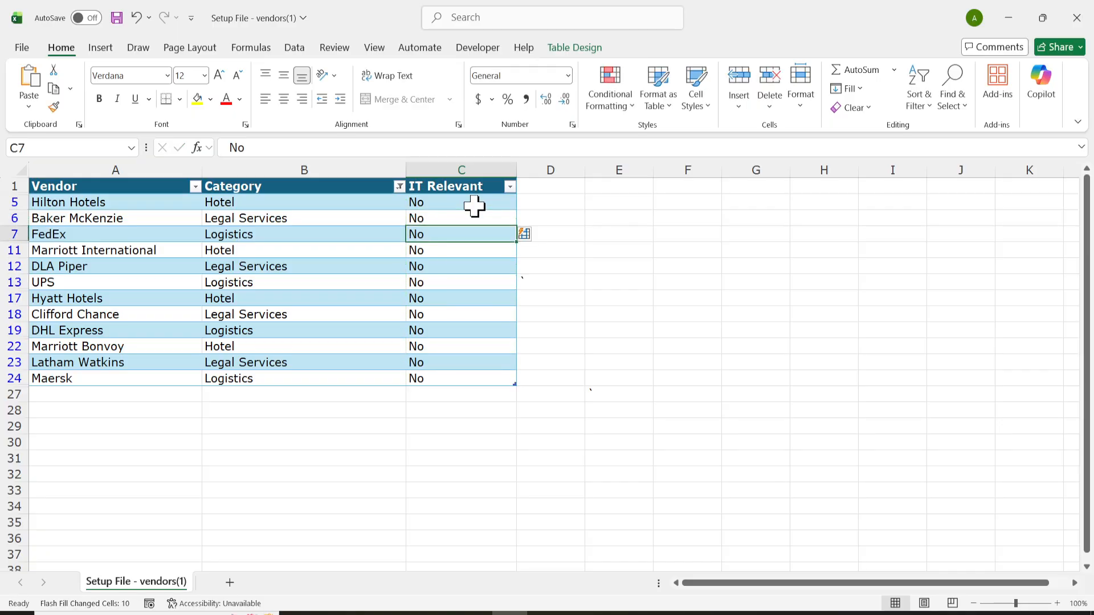
{"action": "left_click", "coordinate": [596, 321]}
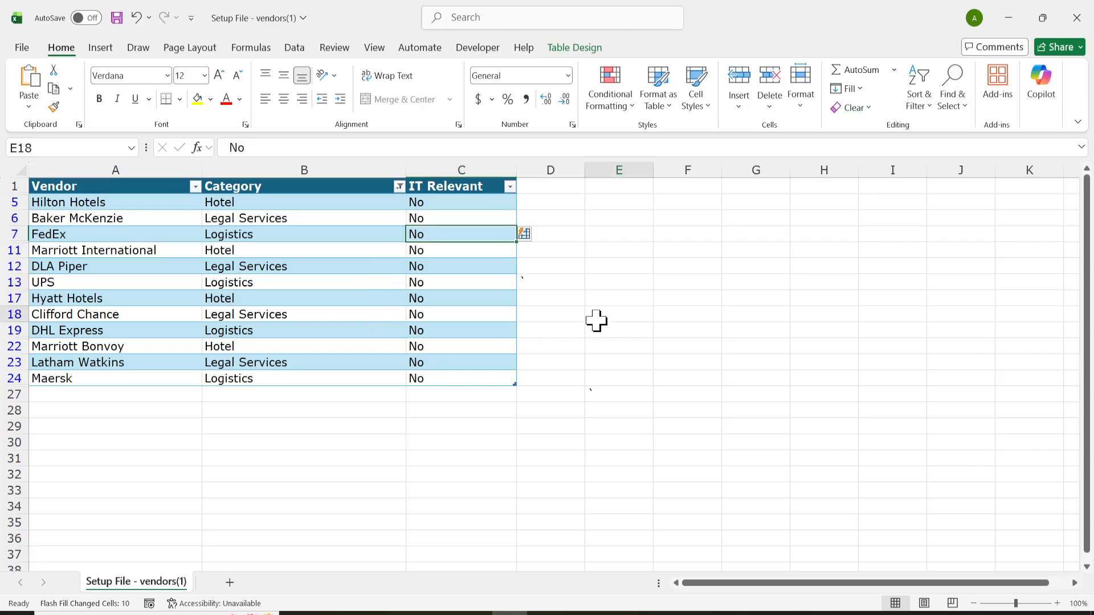
{"action": "left_click", "coordinate": [546, 285]}
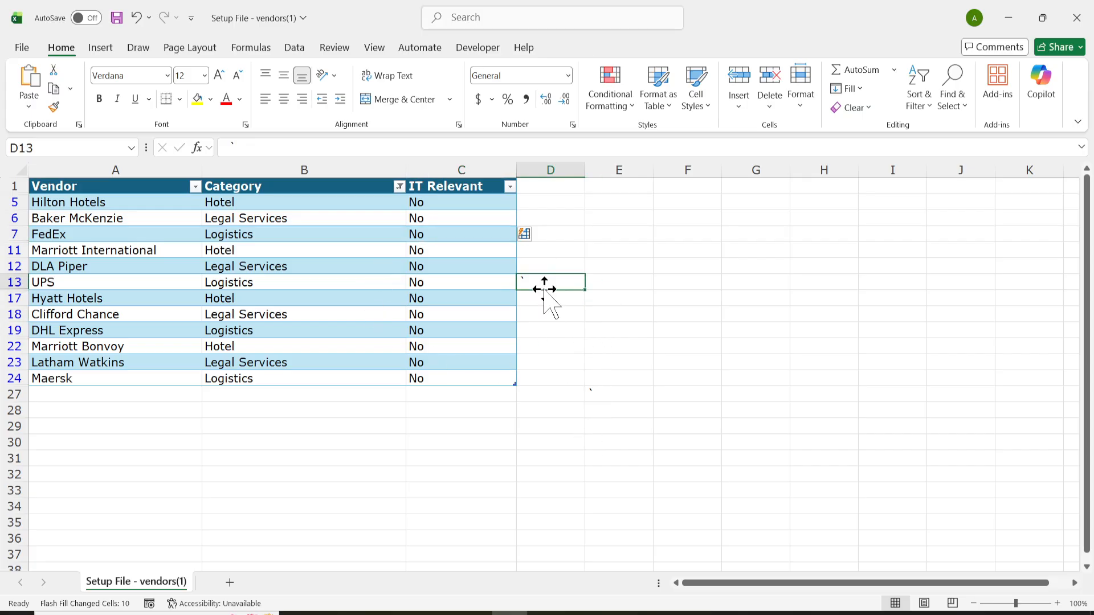
{"action": "left_click_drag", "start_coordinate": [480, 214], "coordinate": [501, 373]}
{"action": "left_click", "coordinate": [616, 395]}
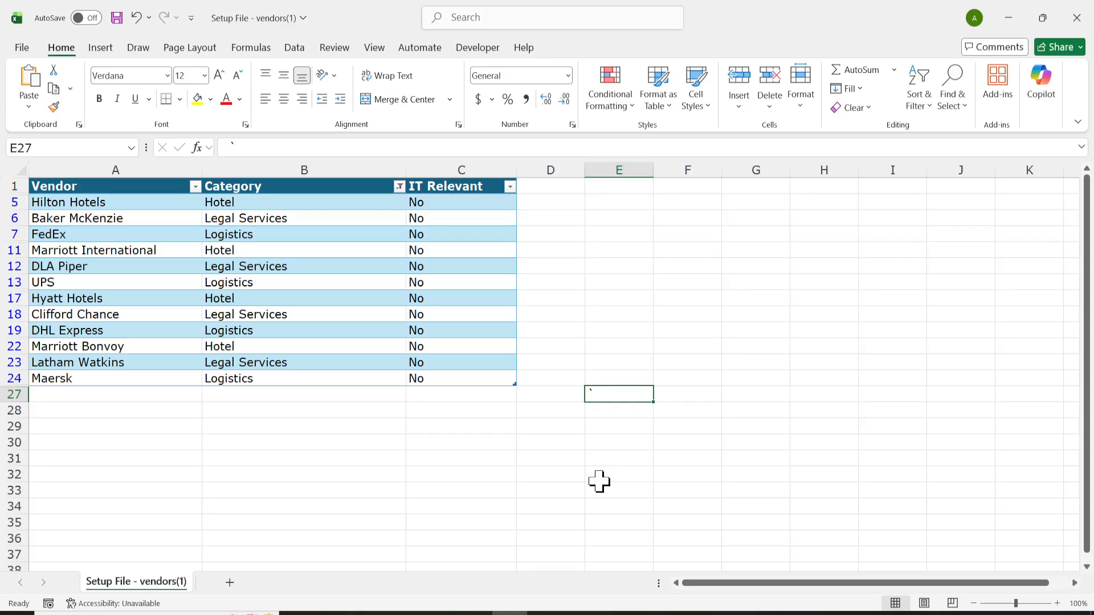
{"action": "left_click_drag", "start_coordinate": [445, 203], "coordinate": [454, 381]}
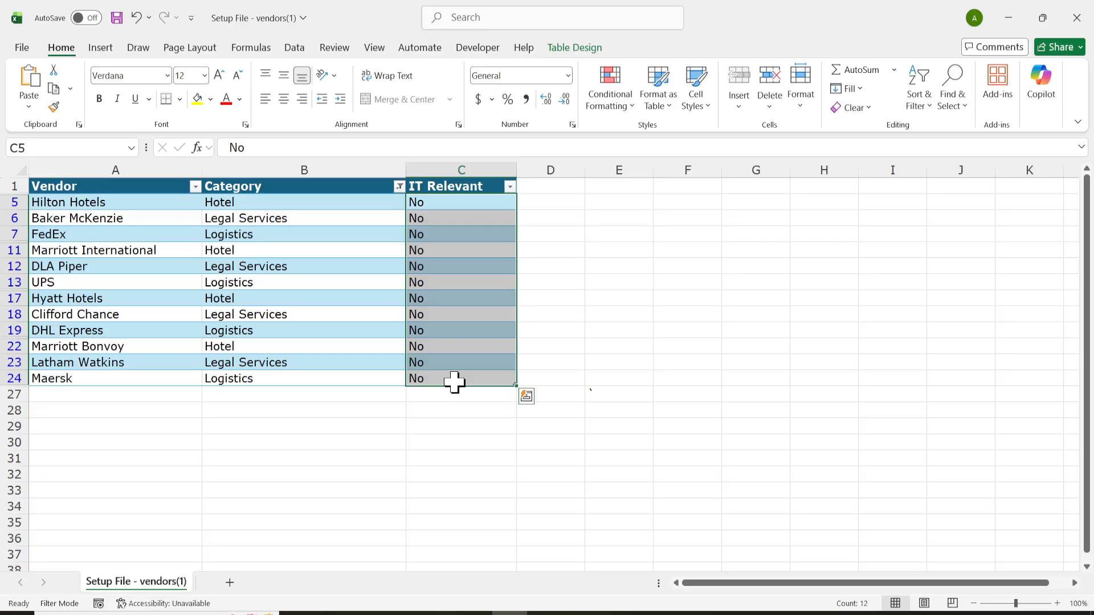
Clear the Category filter so all vendors are shown.
{"action": "left_click", "coordinate": [400, 187]}
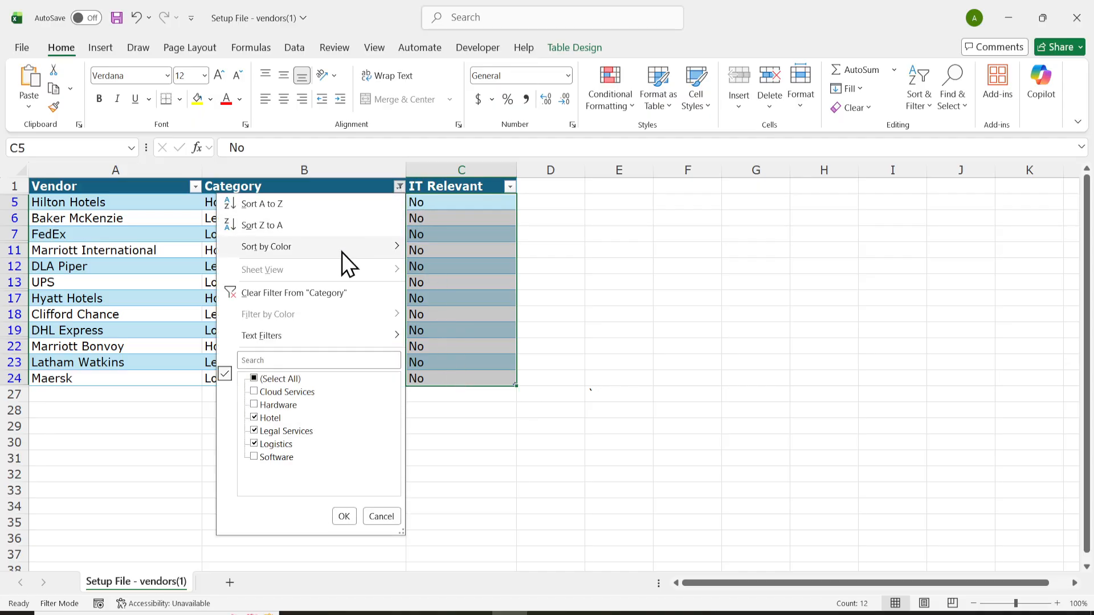
{"action": "left_click", "coordinate": [254, 378]}
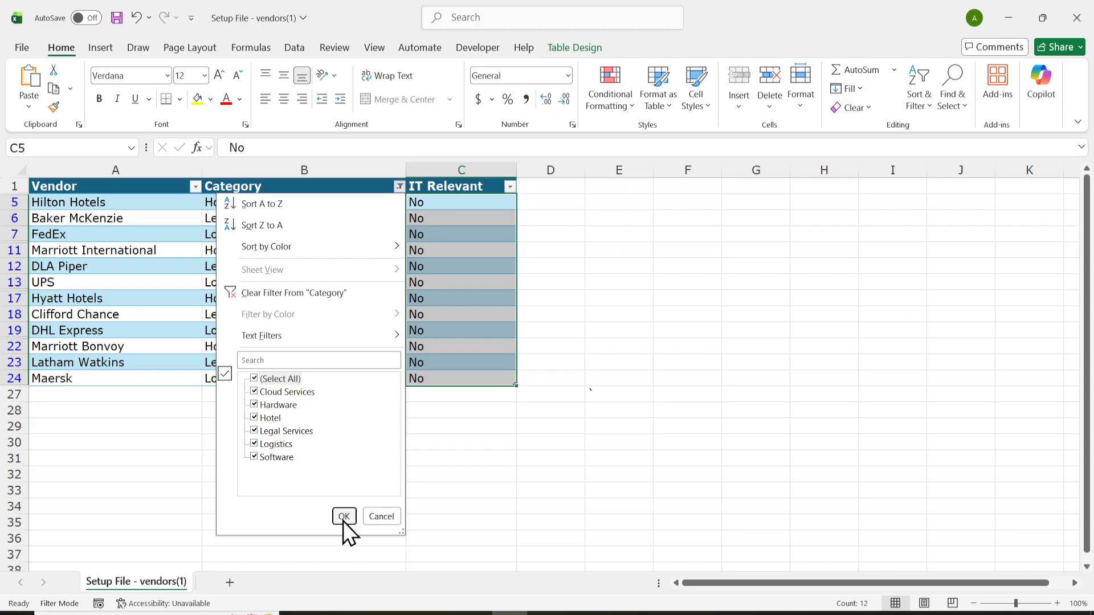
{"action": "left_click", "coordinate": [310, 291]}
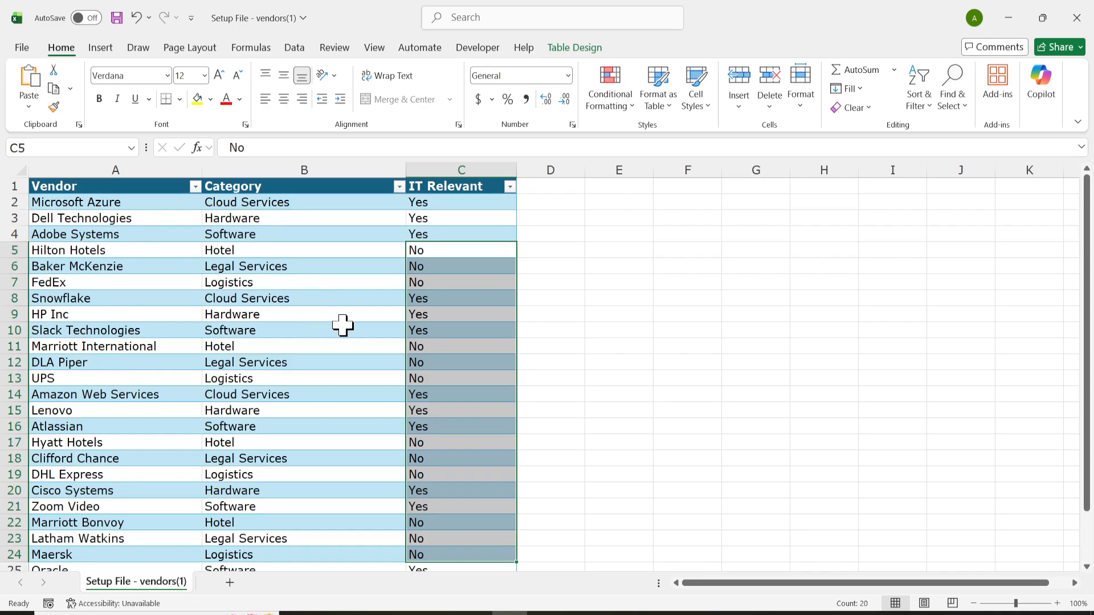
{"action": "left_click", "coordinate": [627, 331]}
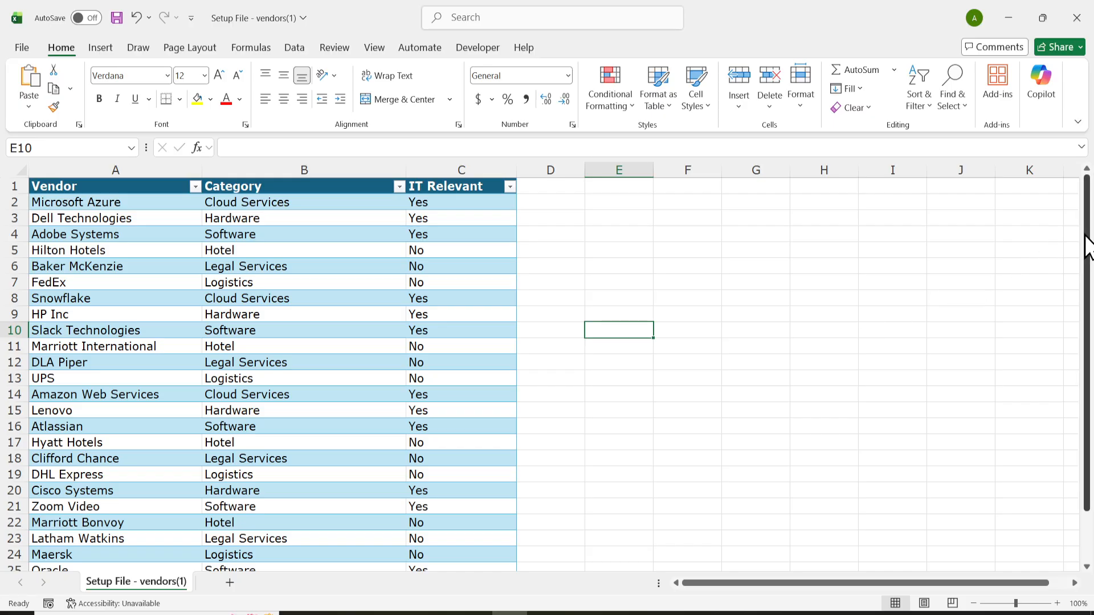
{"action": "left_click_drag", "start_coordinate": [1087, 245], "coordinate": [1081, 277]}
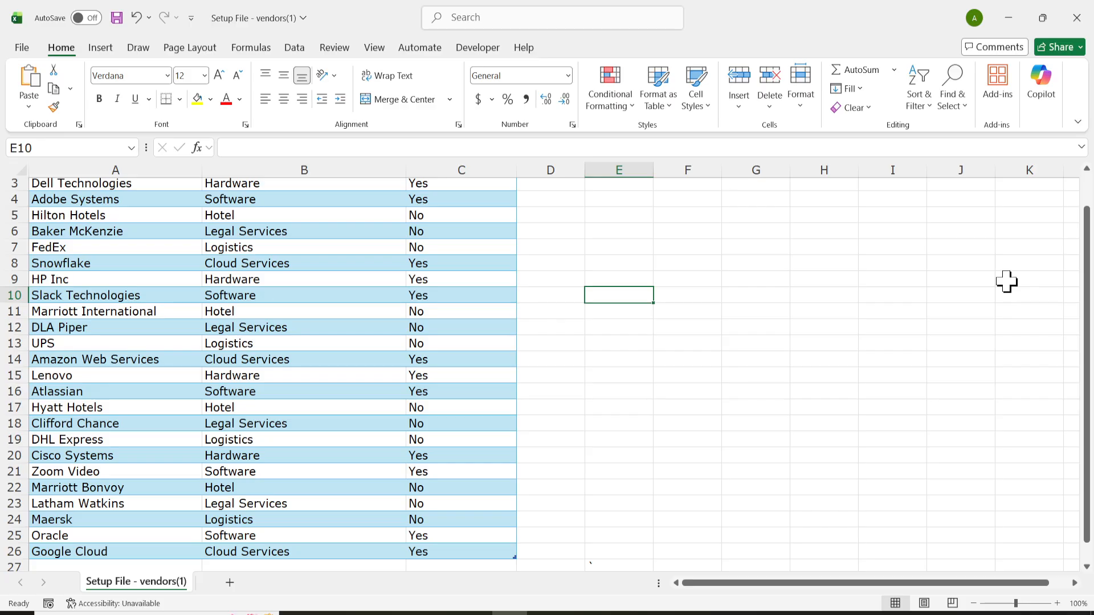